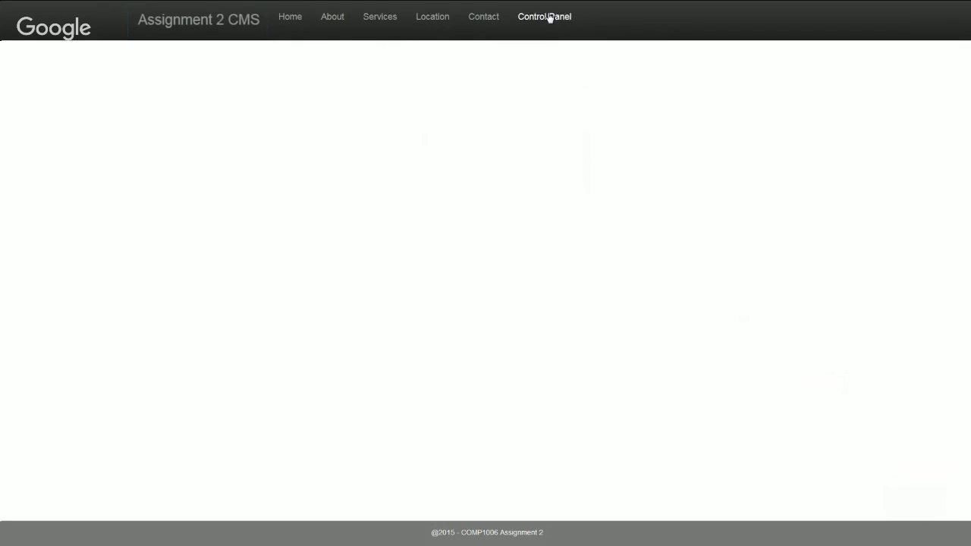
# - Open the Assignment 2 CMS admin control panel from the top navigation
pyautogui.click(549, 16)
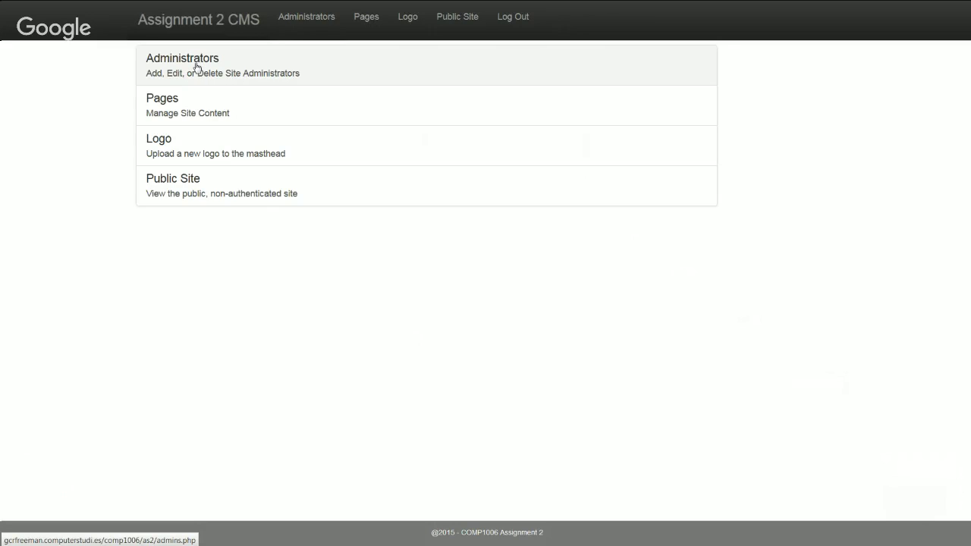
# - View the Administrators list, then the Pages list with Contact, Location, Home, About and Services
pyautogui.click(195, 68)
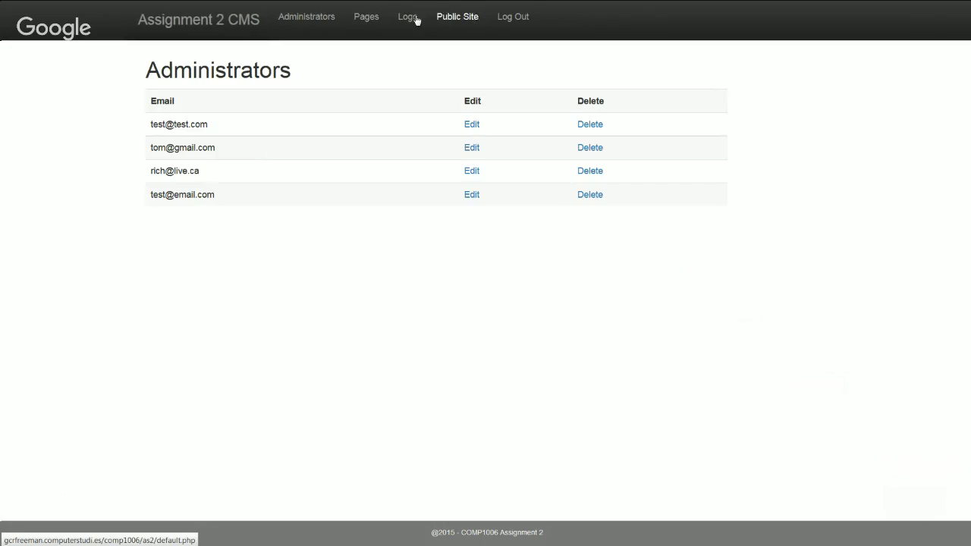
pyautogui.click(369, 21)
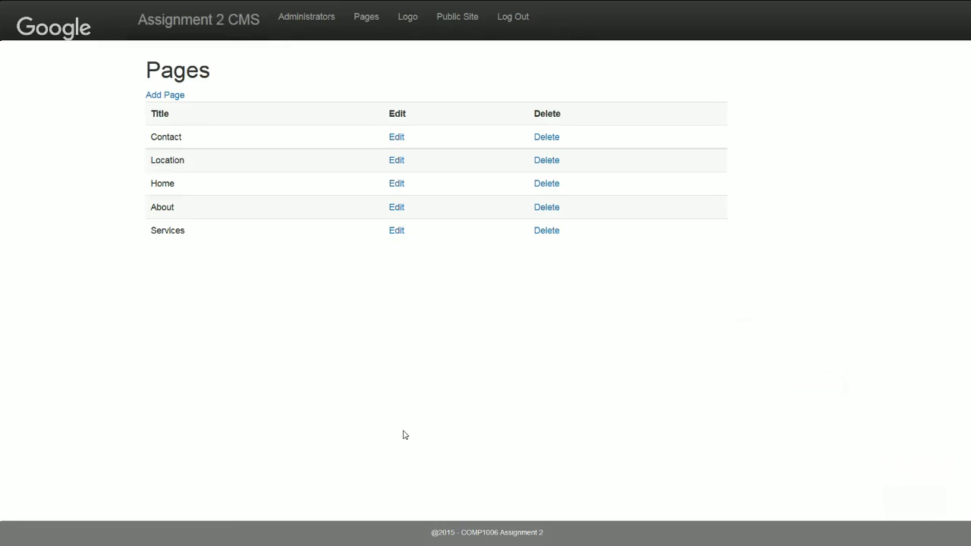
pyautogui.hotkey('alt', 'Tab')
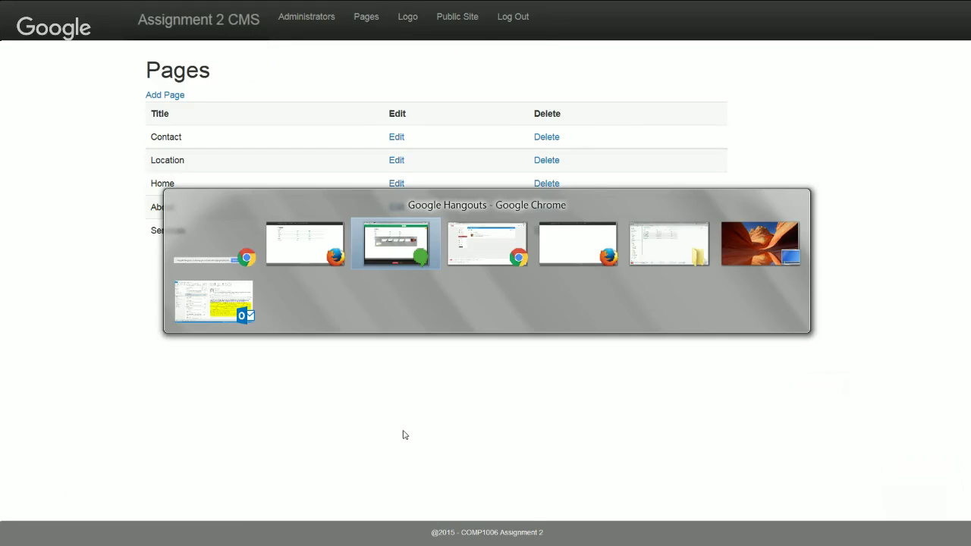
pyautogui.press('Tab')
pyautogui.press('Tab')
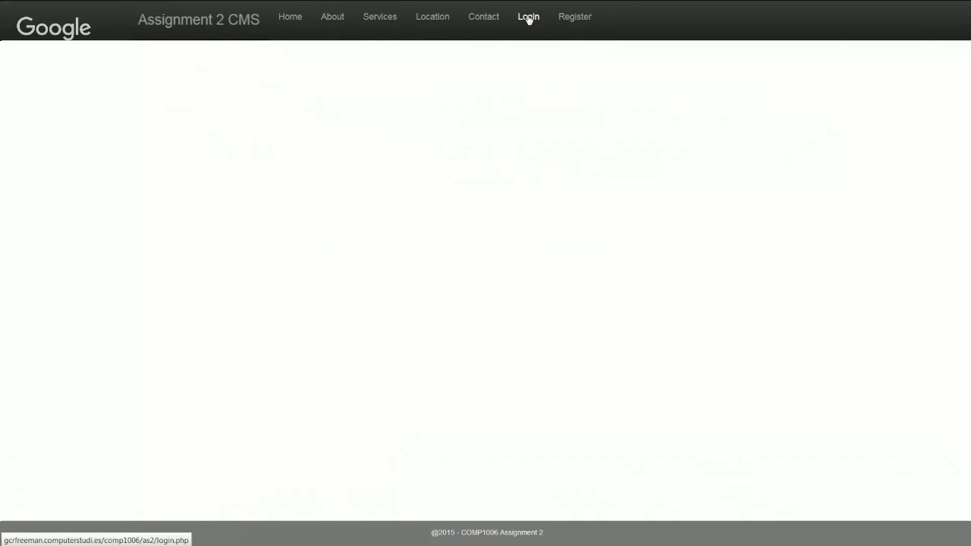
pyautogui.hotkey('alt', 'Tab')
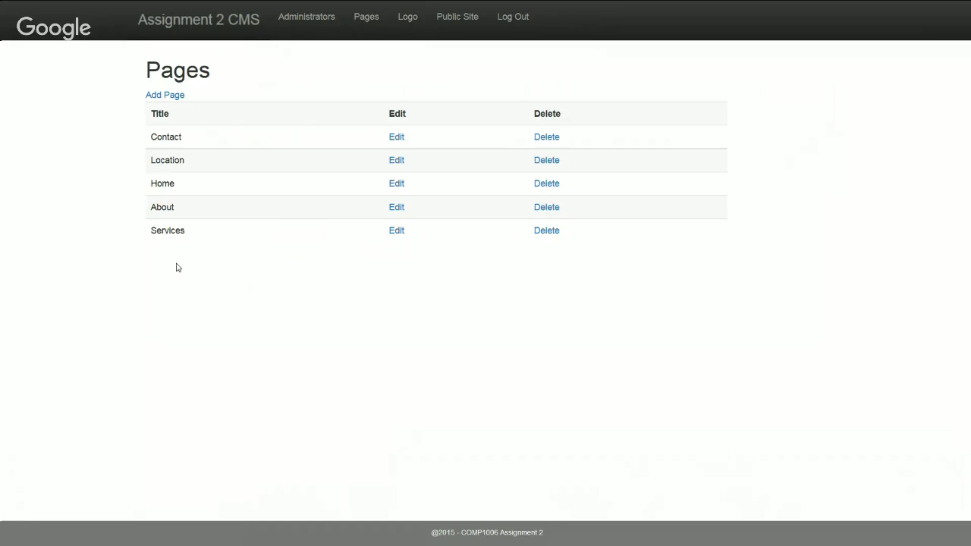
pyautogui.hotkey('alt', 'Tab')
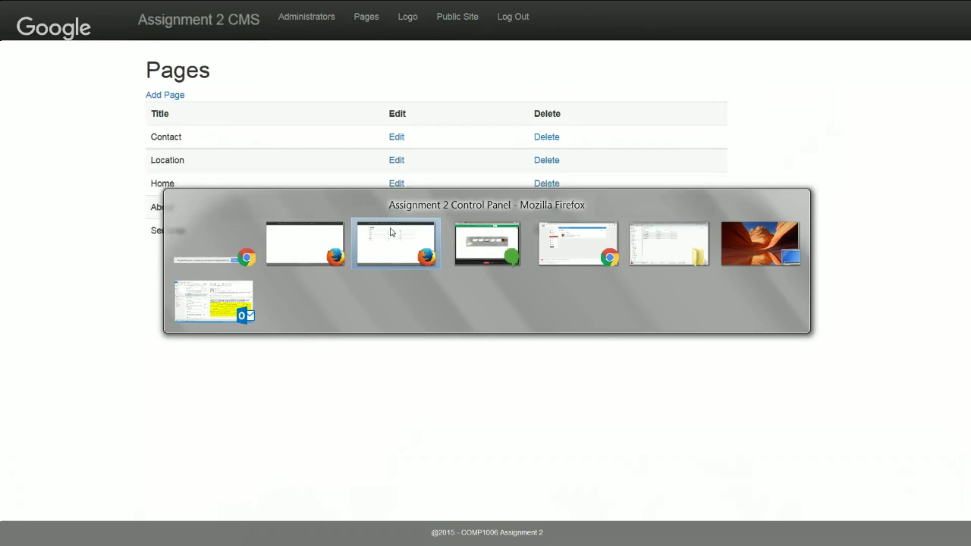
# - Create and save a page titled 'Demo Page' with content 'This is a demo and it's 9:40 pm'
pyautogui.click(166, 96)
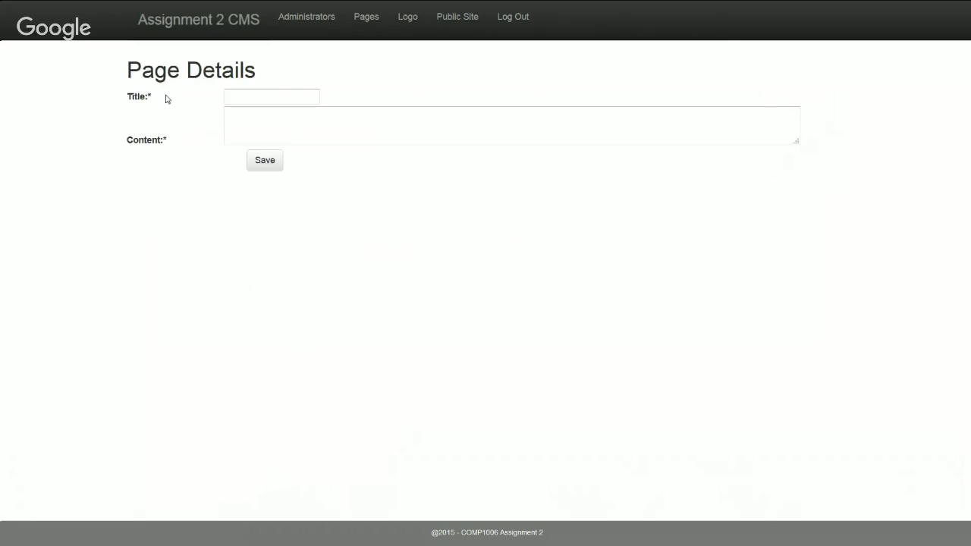
pyautogui.click(273, 99)
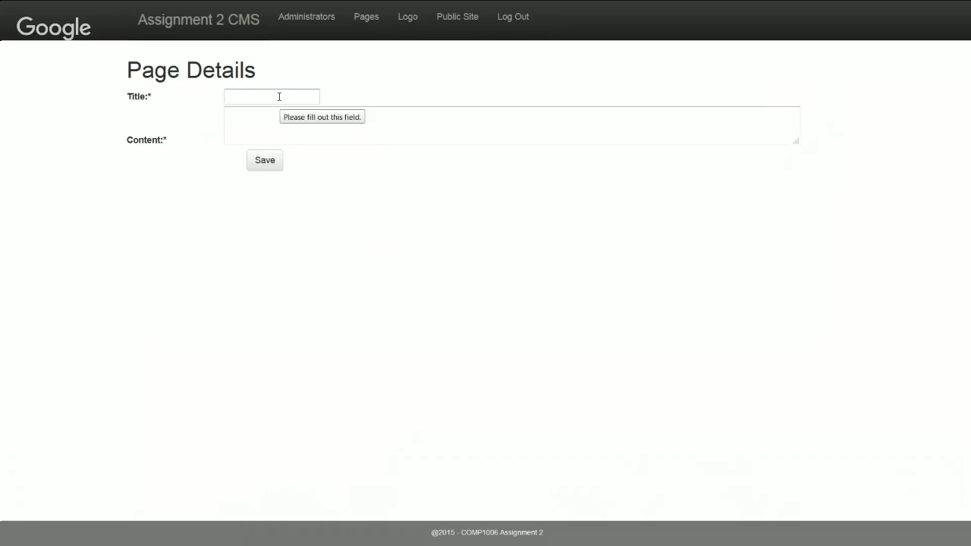
pyautogui.write('Demo Page')
pyautogui.press('Tab')
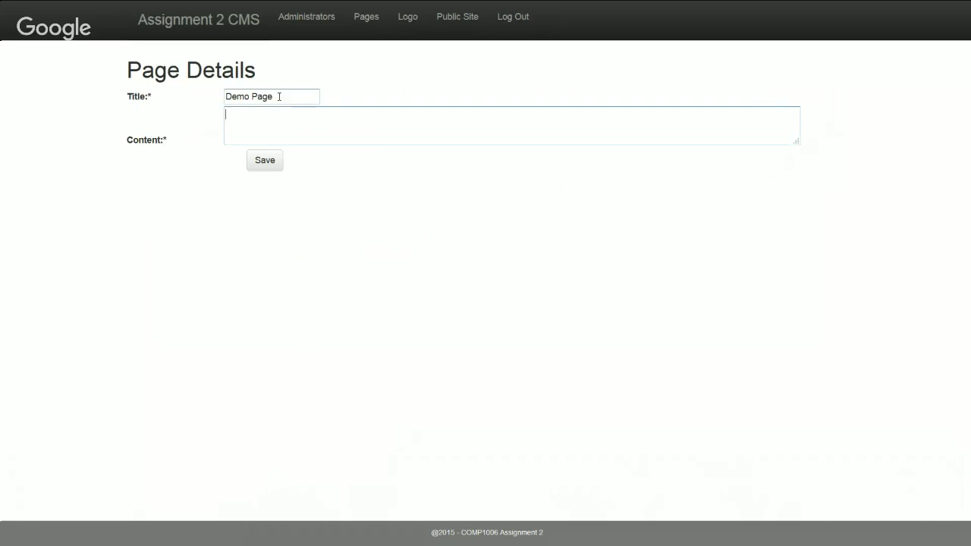
pyautogui.write('Thi')
pyautogui.write('s is a demo and')
pyautogui.write(" it's 9:40")
pyautogui.write(' pm.')
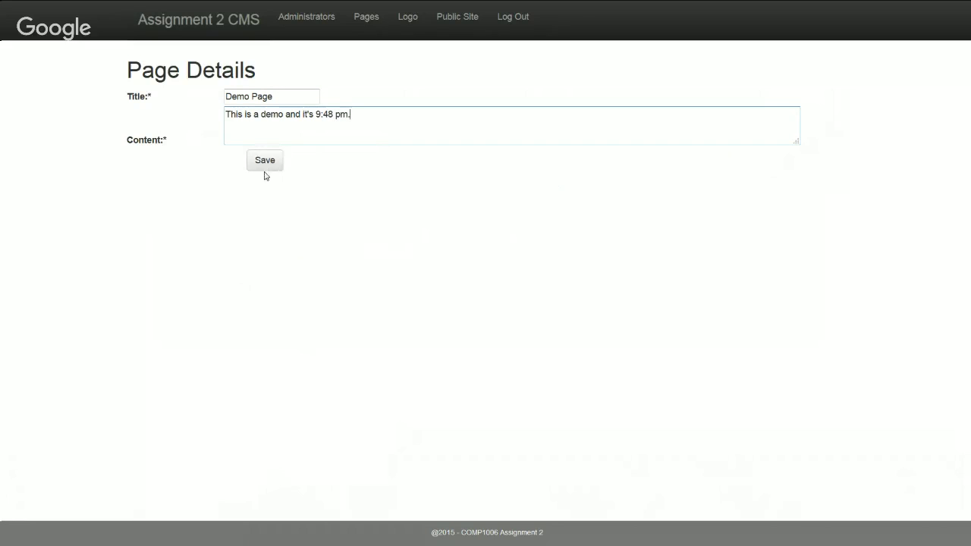
pyautogui.click(264, 162)
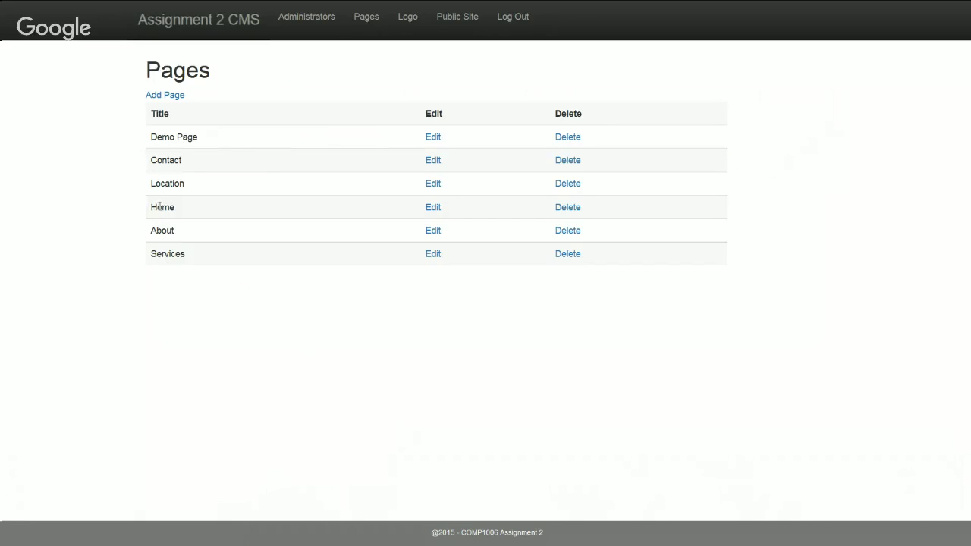
# - On the public site, reload Home, open Demo Page and highlight its 9:48 pm time
pyautogui.hotkey('alt', 'Tab')
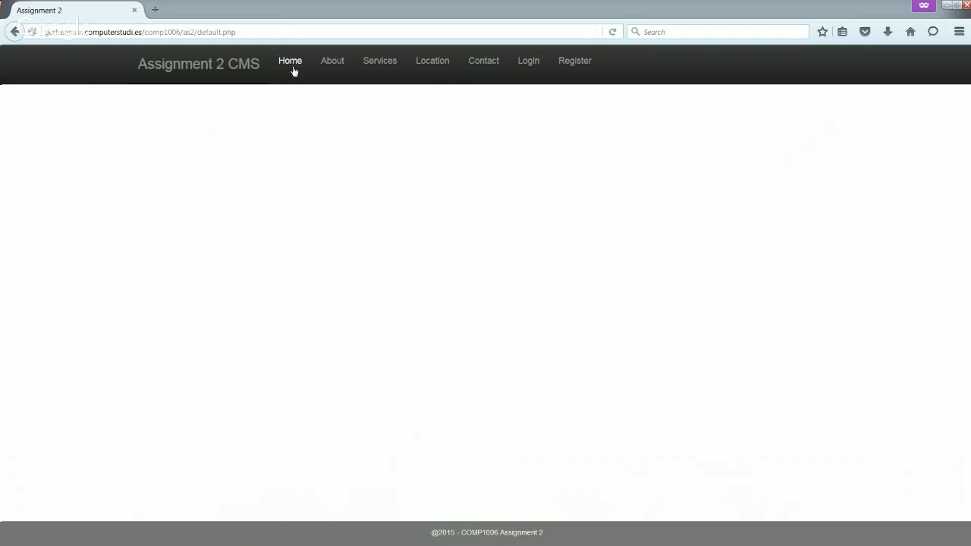
pyautogui.click(290, 23)
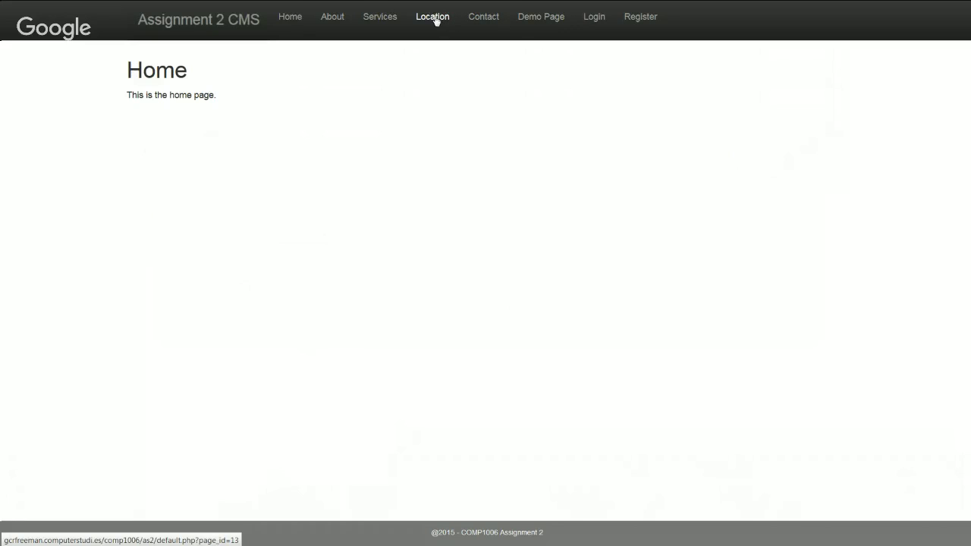
pyautogui.click(542, 23)
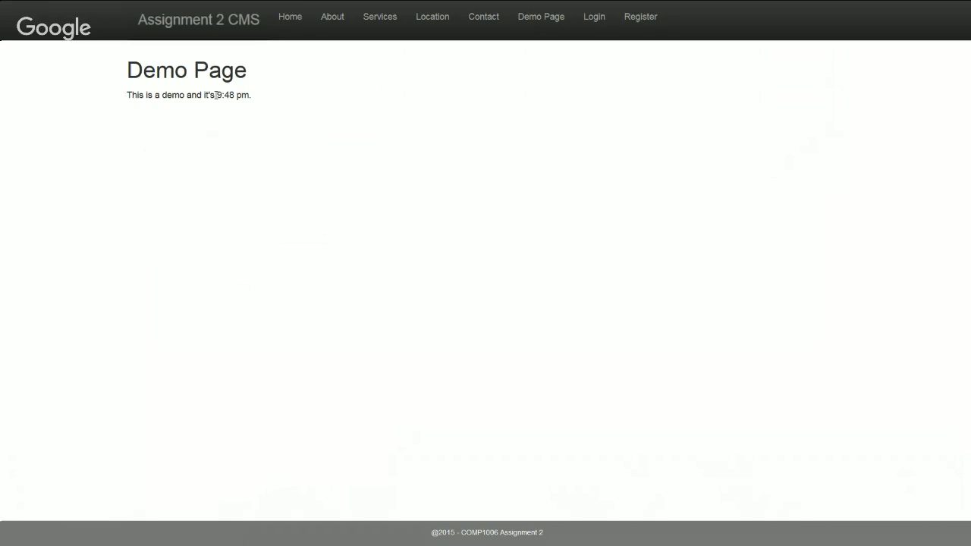
pyautogui.moveTo(216, 95); pyautogui.dragTo(248, 98)
# - Replace Demo Page's old time with 'now 9:49. I am editing this page and saving my change.' and save
pyautogui.hotkey('alt', 'Tab')
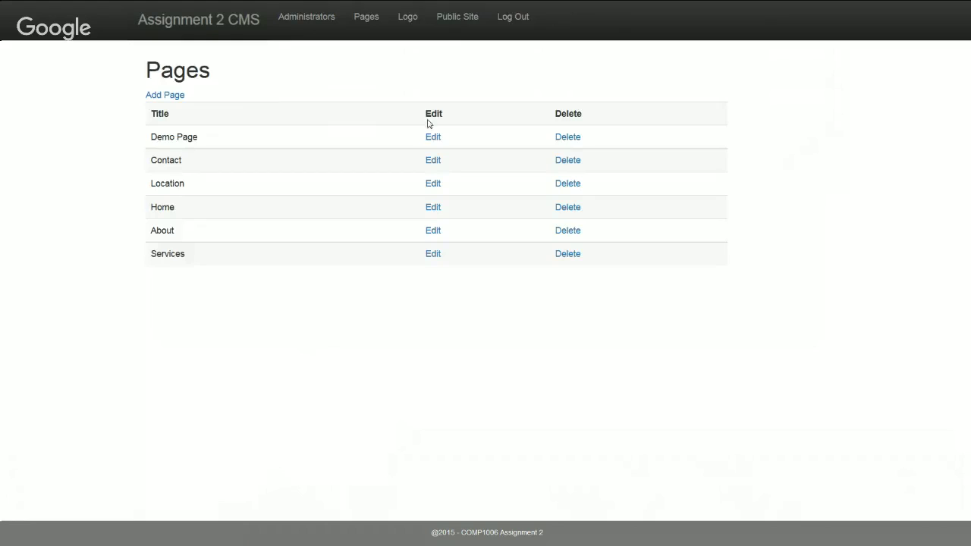
pyautogui.click(432, 136)
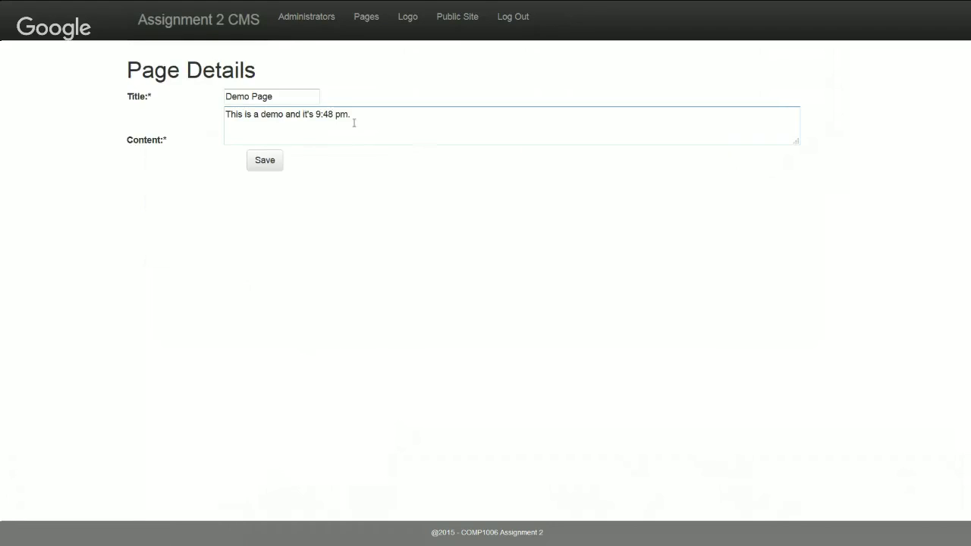
pyautogui.moveTo(313, 114); pyautogui.dragTo(429, 116)
pyautogui.press('BackSpace')
pyautogui.write('now 9:')
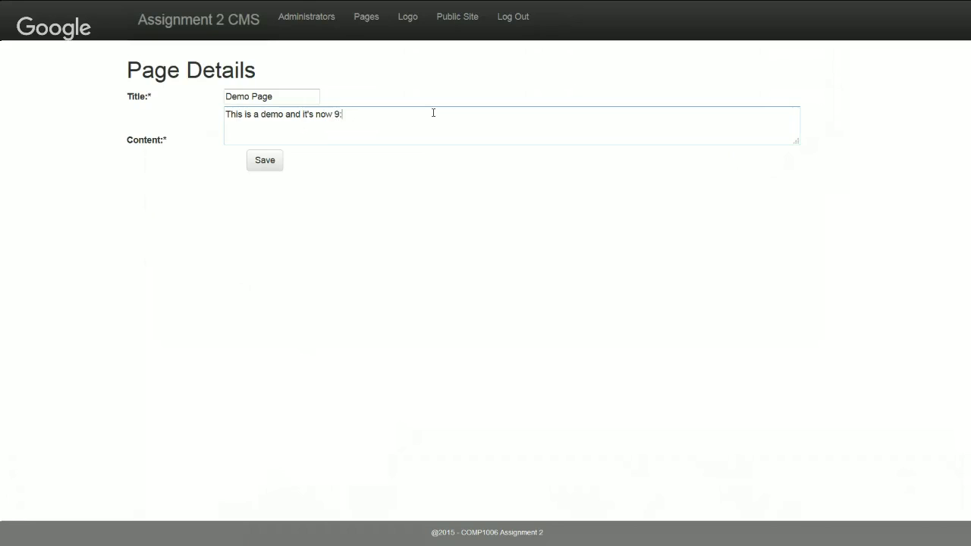
pyautogui.write('49.  I am editing this page and saving')
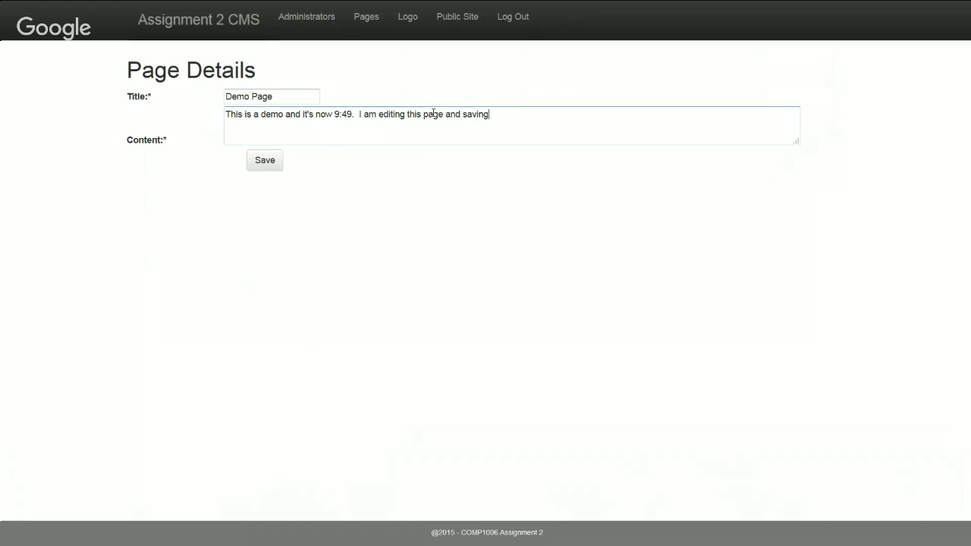
pyautogui.write(' my change.')
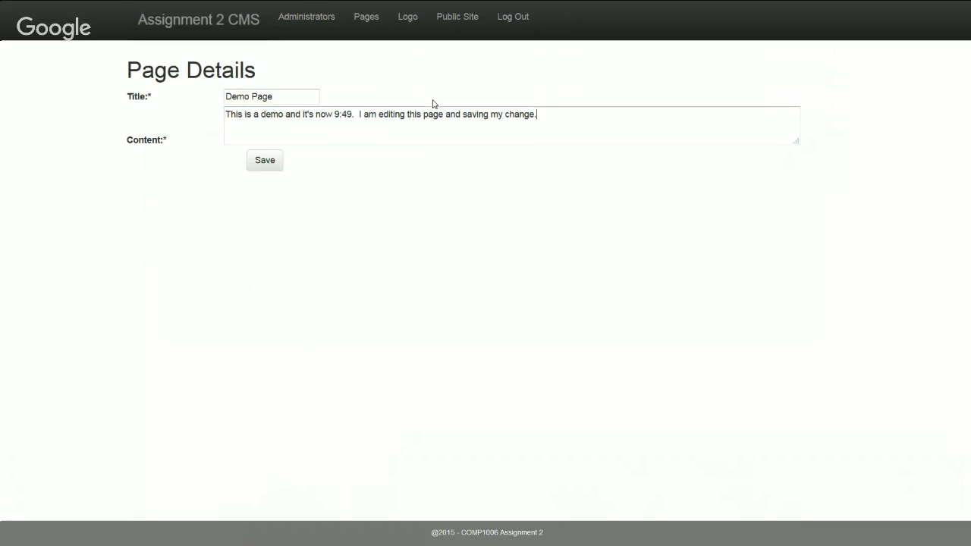
pyautogui.click(264, 161)
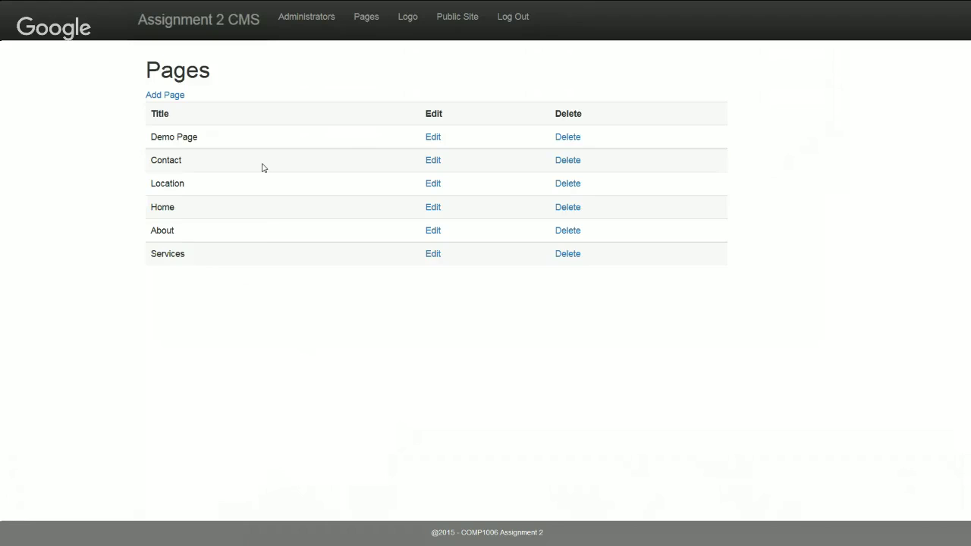
# - Verify the public Demo Page shows the edited 9:49 sentence, then request Demo Page's deletion in admin
pyautogui.hotkey('alt', 'Tab')
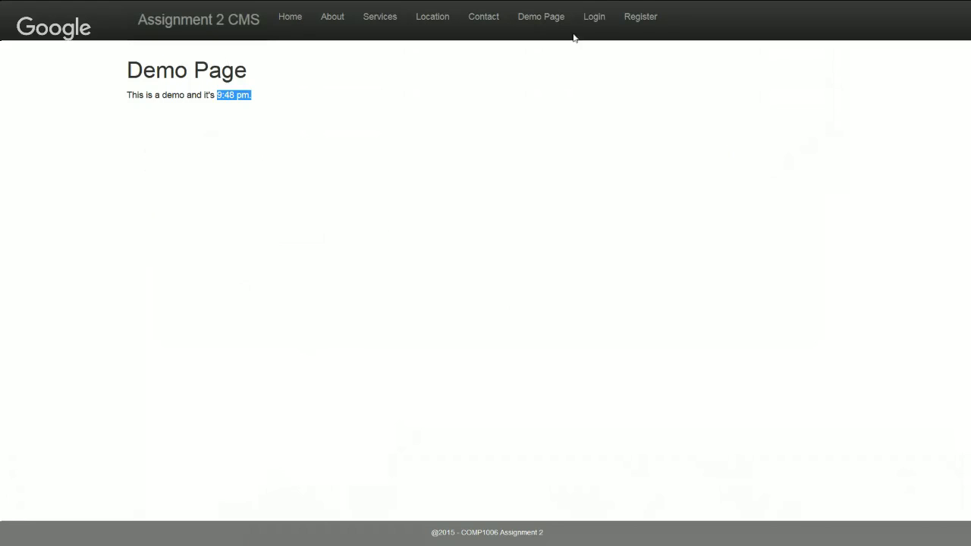
pyautogui.click(539, 24)
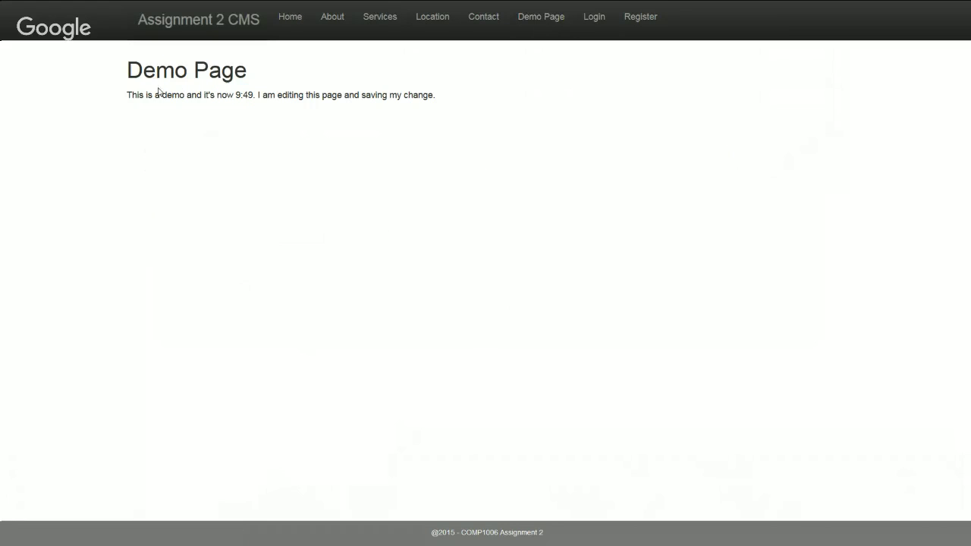
pyautogui.moveTo(126, 95); pyautogui.dragTo(464, 106)
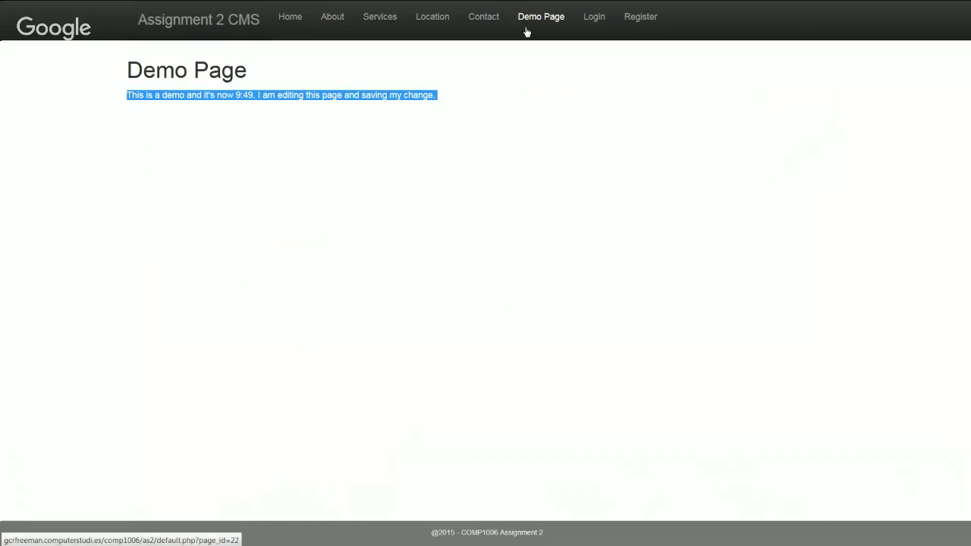
pyautogui.hotkey('alt', 'Tab')
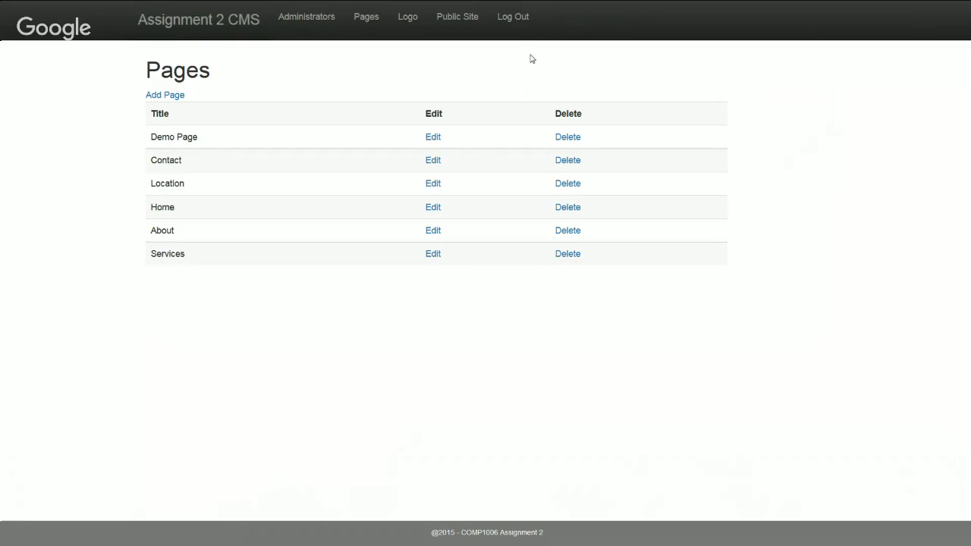
pyautogui.click(568, 138)
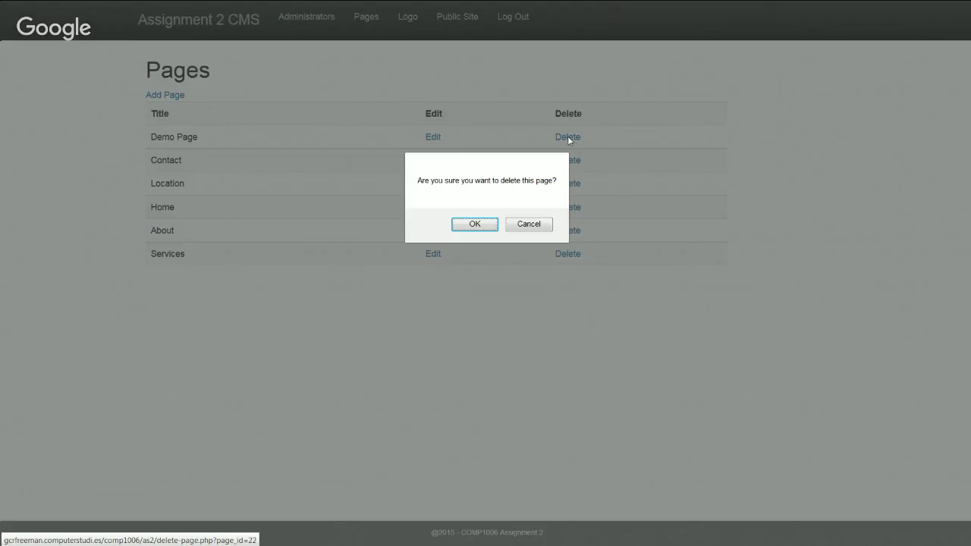
# - Confirm deleting Demo Page and reload the public Home page to see it gone from the menu
pyautogui.click(475, 225)
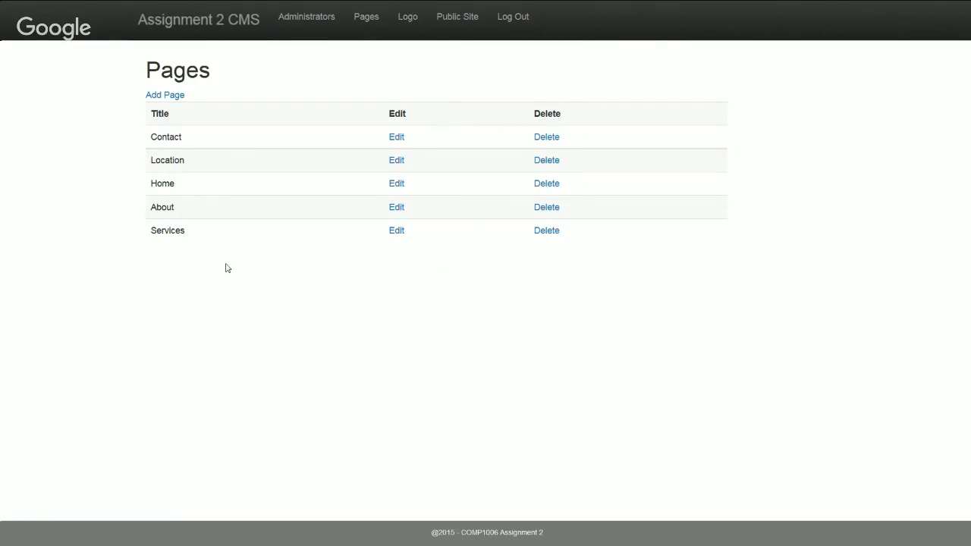
pyautogui.hotkey('alt', 'Tab')
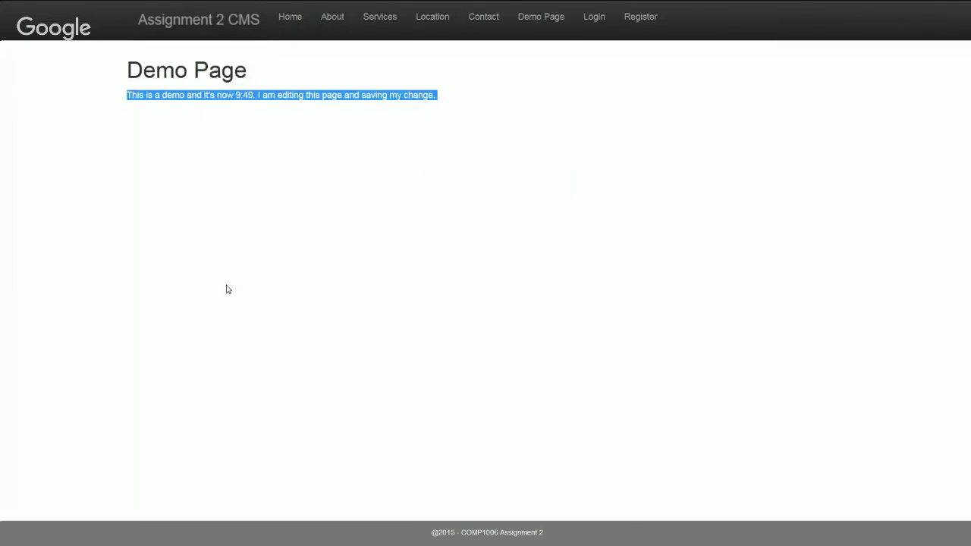
pyautogui.click(290, 23)
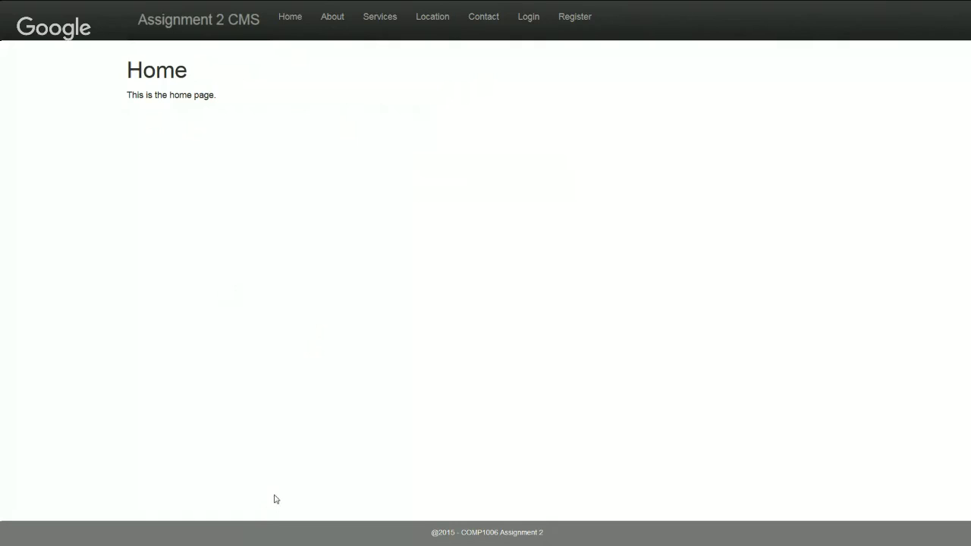
# - View the logo.jpg header image on its own, then return to the admin Pages list
pyautogui.rightClick(192, 27)
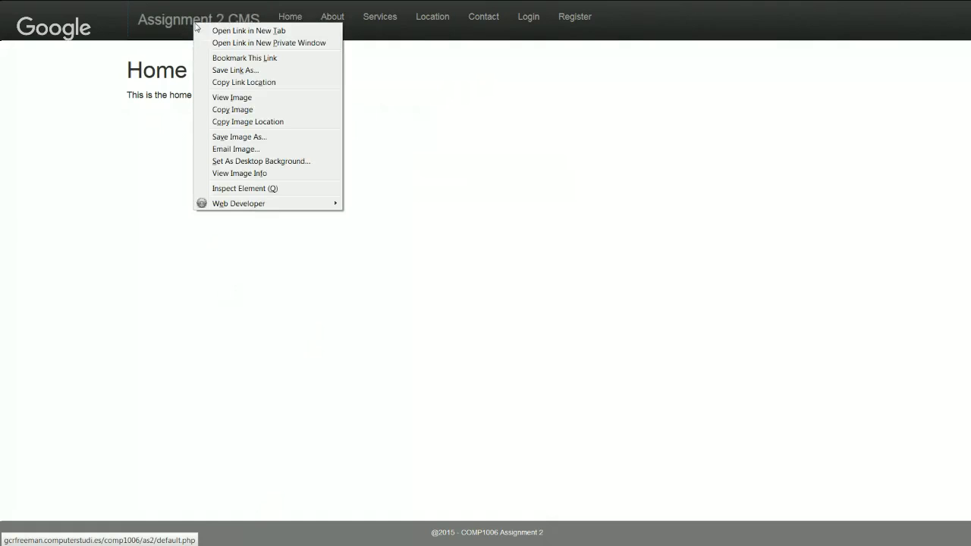
pyautogui.click(247, 98)
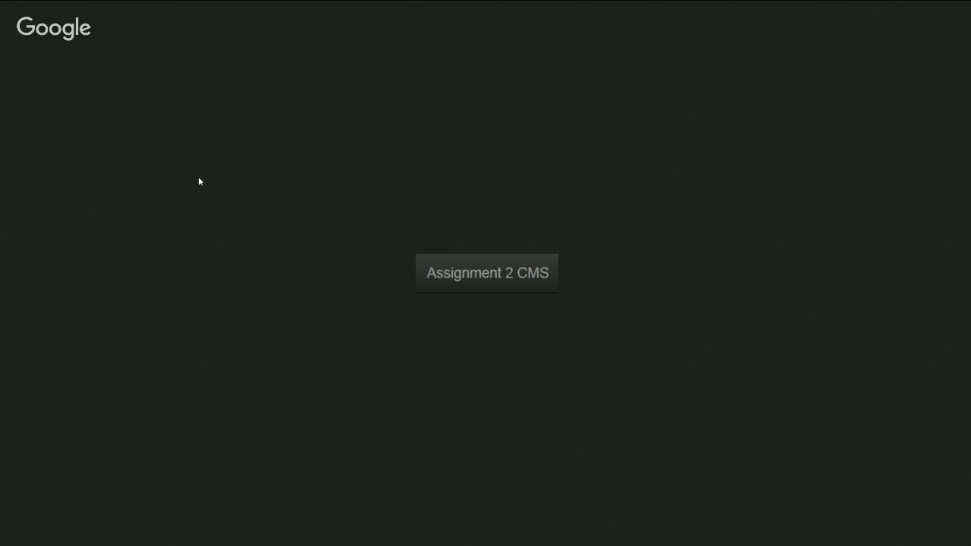
pyautogui.moveTo(358, 2)
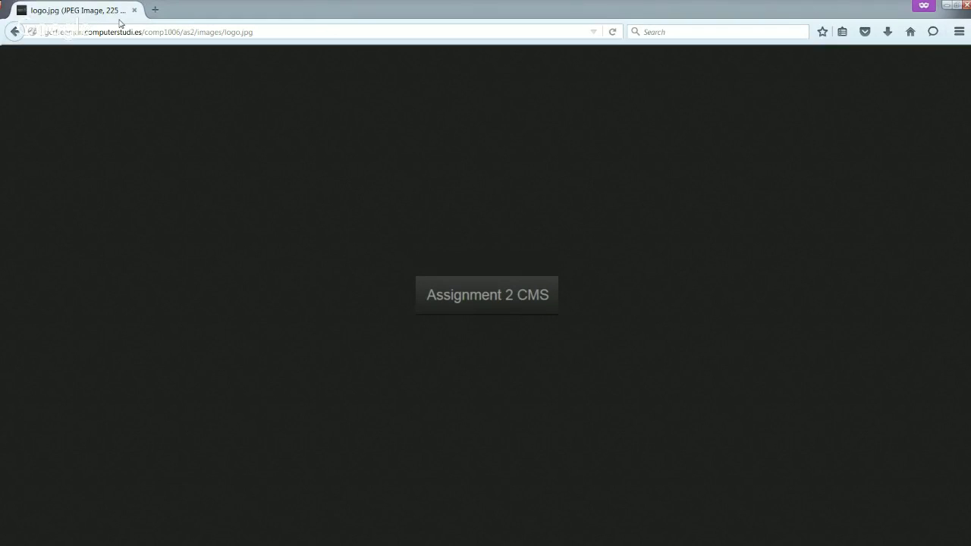
pyautogui.hotkey('alt', 'Left')
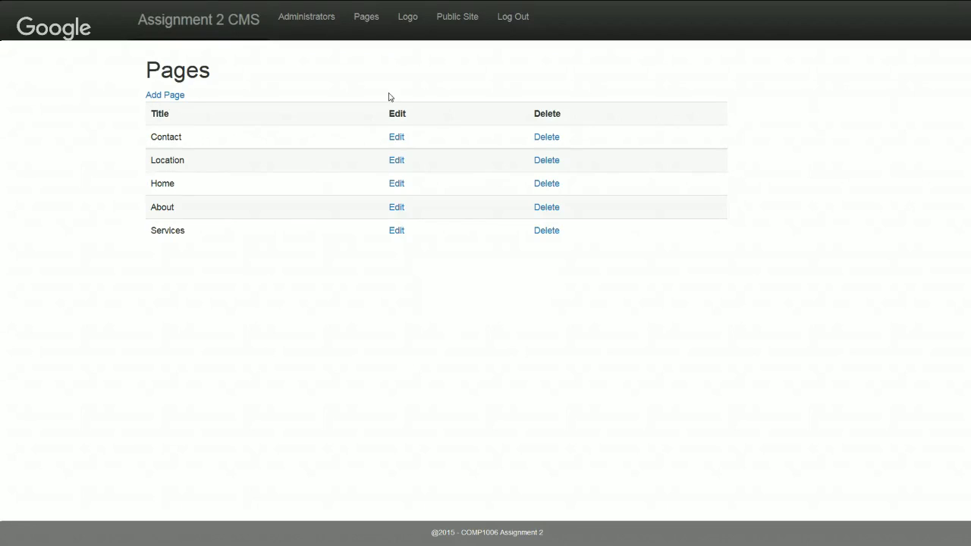
# - On the Upload Logo page, choose aaa.jpg from Pictures and upload it as the site logo
pyautogui.click(408, 18)
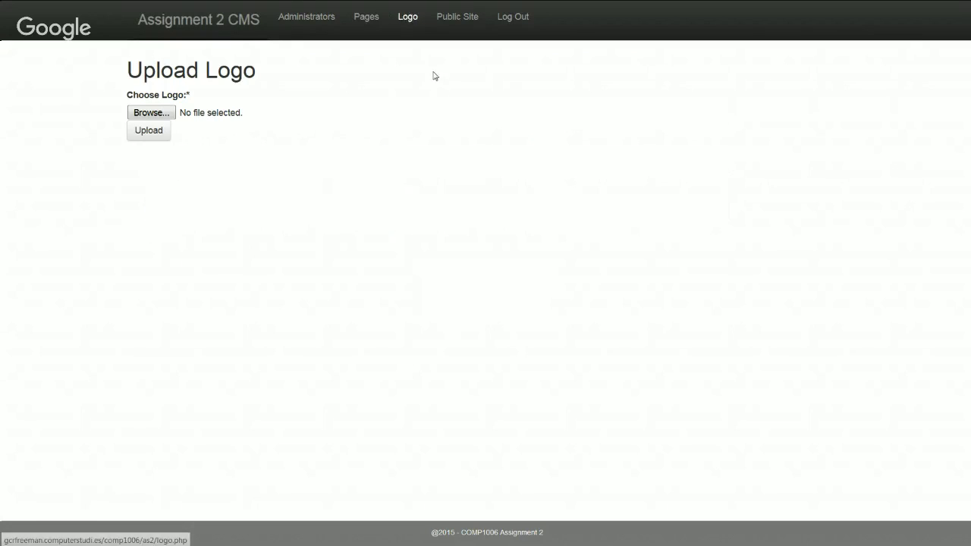
pyautogui.click(149, 113)
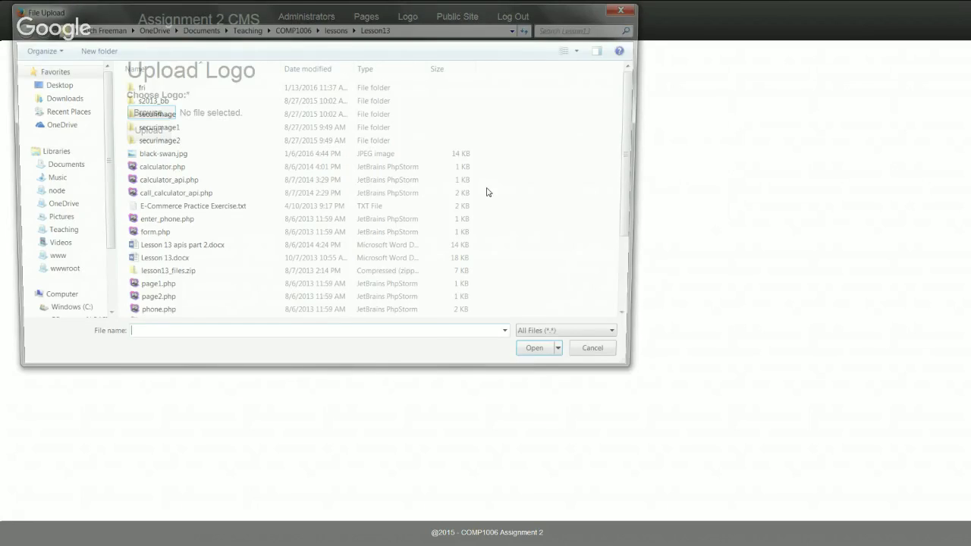
pyautogui.click(48, 222)
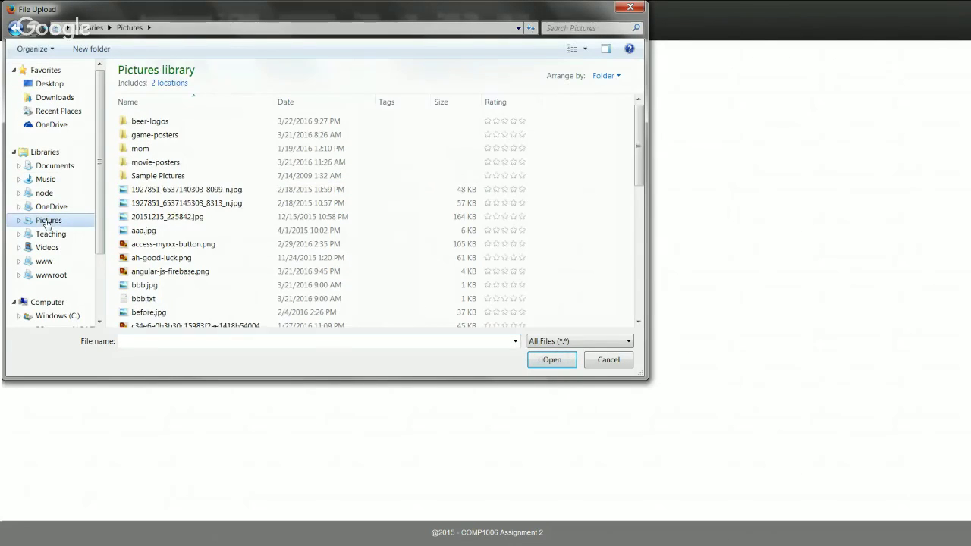
pyautogui.click(144, 230)
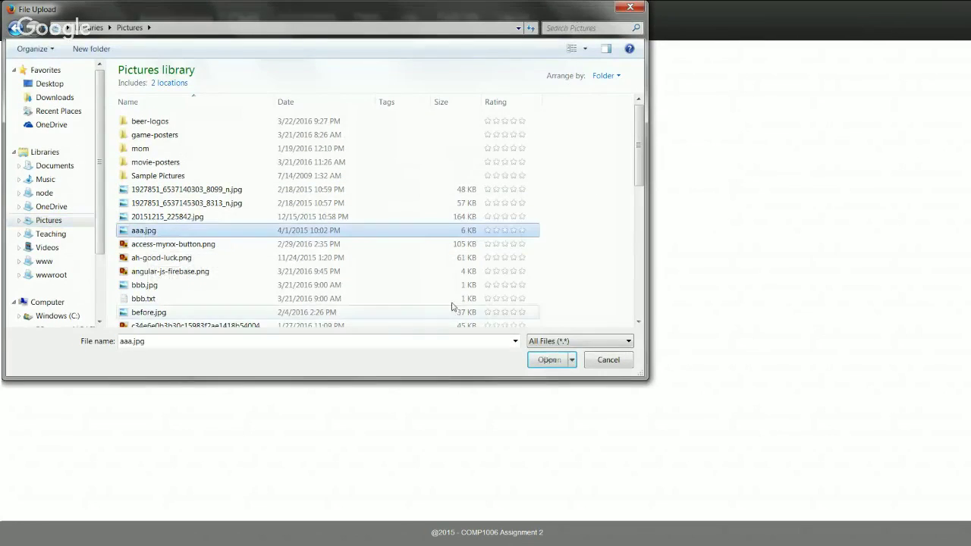
pyautogui.click(547, 361)
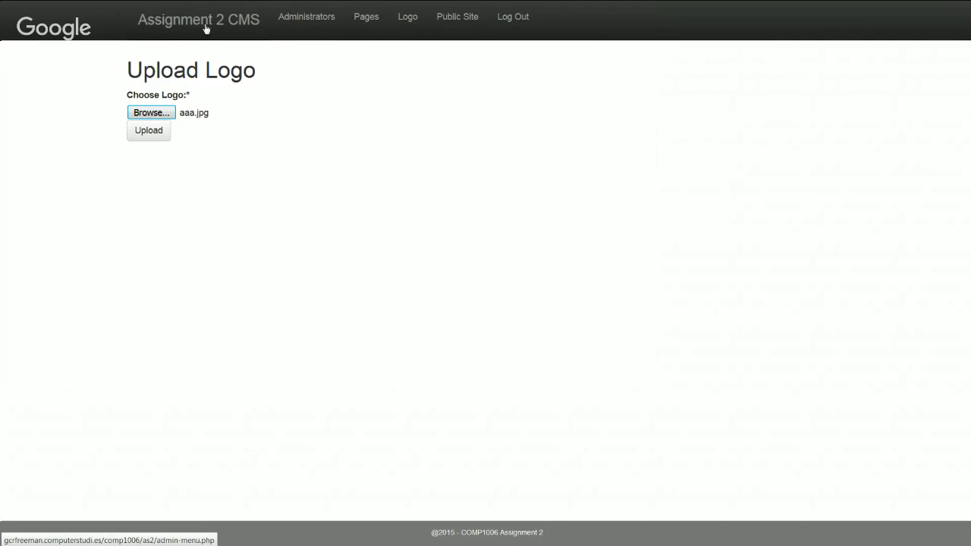
pyautogui.moveTo(188, 31)
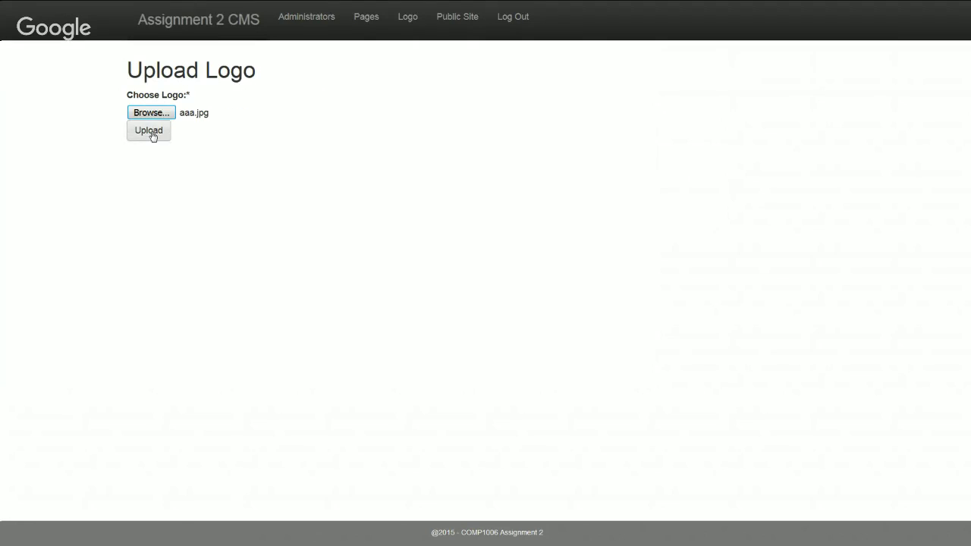
pyautogui.click(151, 131)
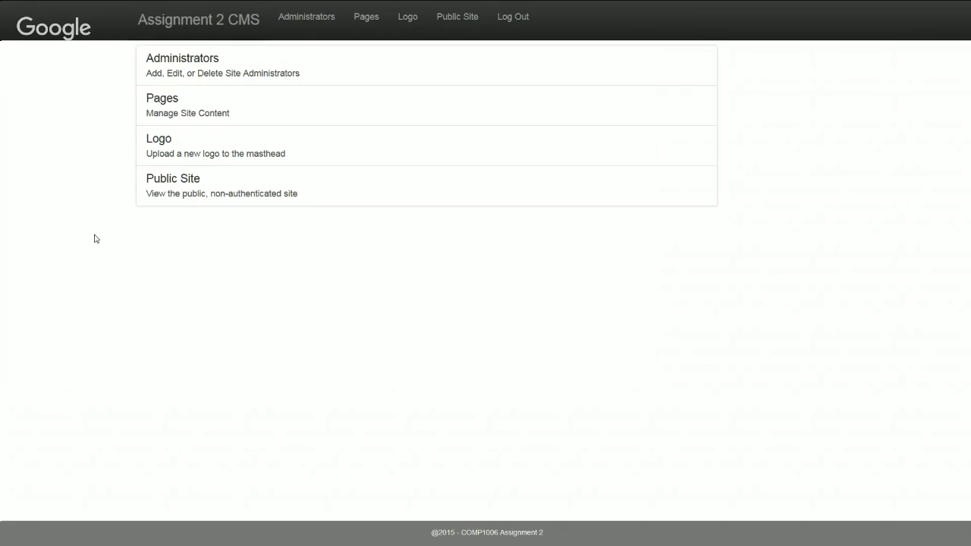
# - Reload to see the new PHP logo, then upload logo.jpg to restore the original logo
pyautogui.rightClick(761, 105)
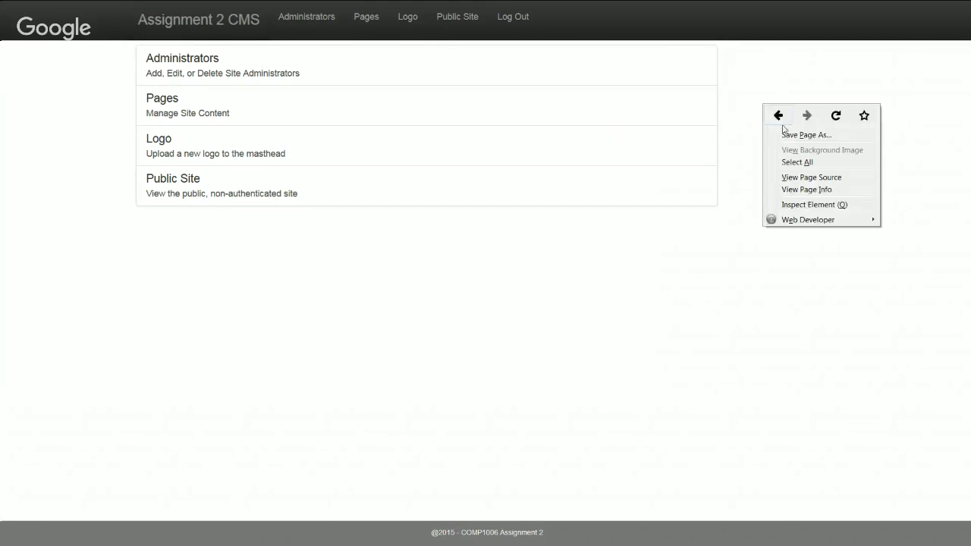
pyautogui.click(835, 116)
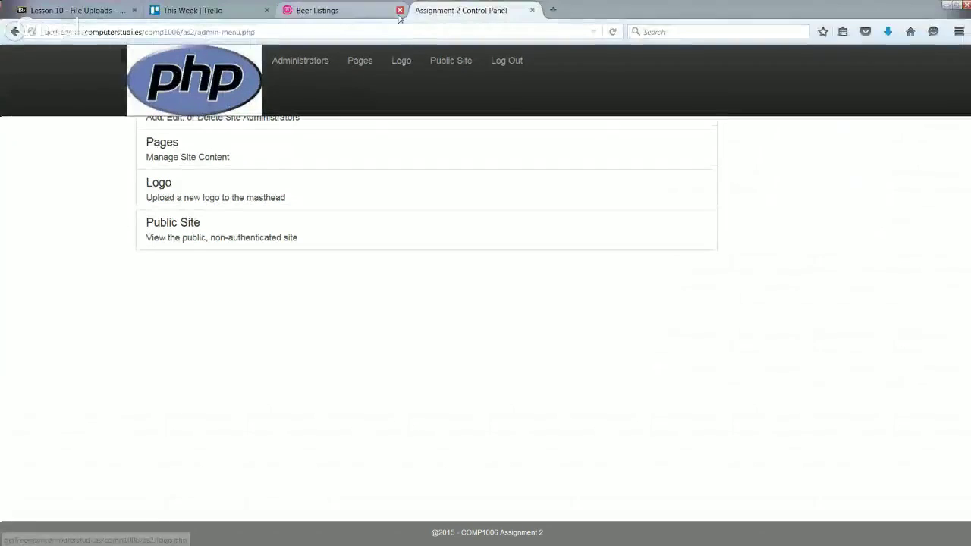
pyautogui.click(201, 154)
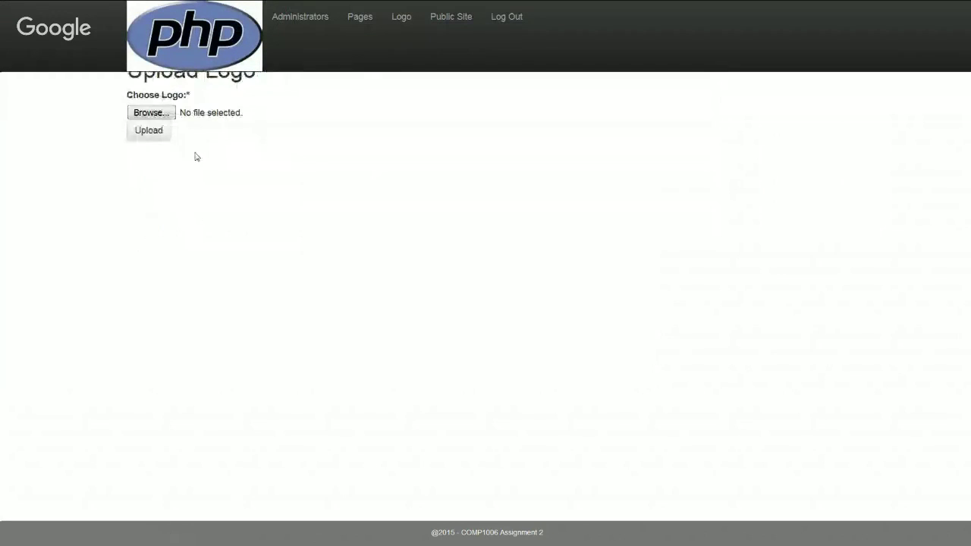
pyautogui.click(152, 113)
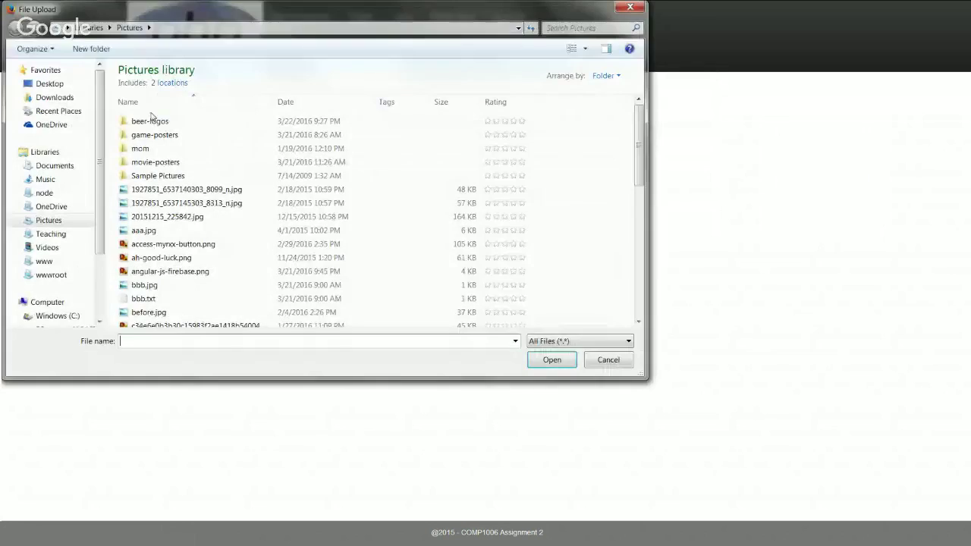
pyautogui.moveTo(641, 155); pyautogui.dragTo(641, 226)
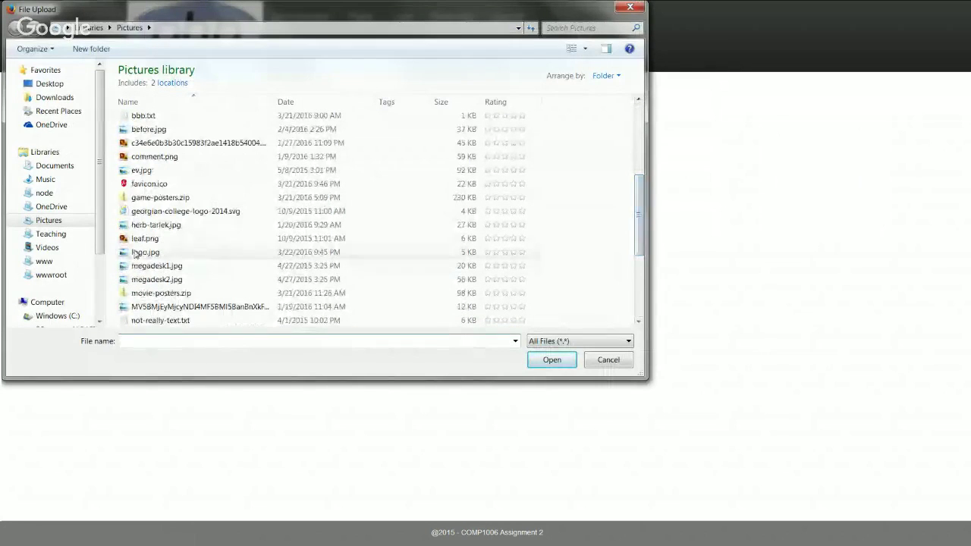
pyautogui.click(145, 252)
pyautogui.click(548, 360)
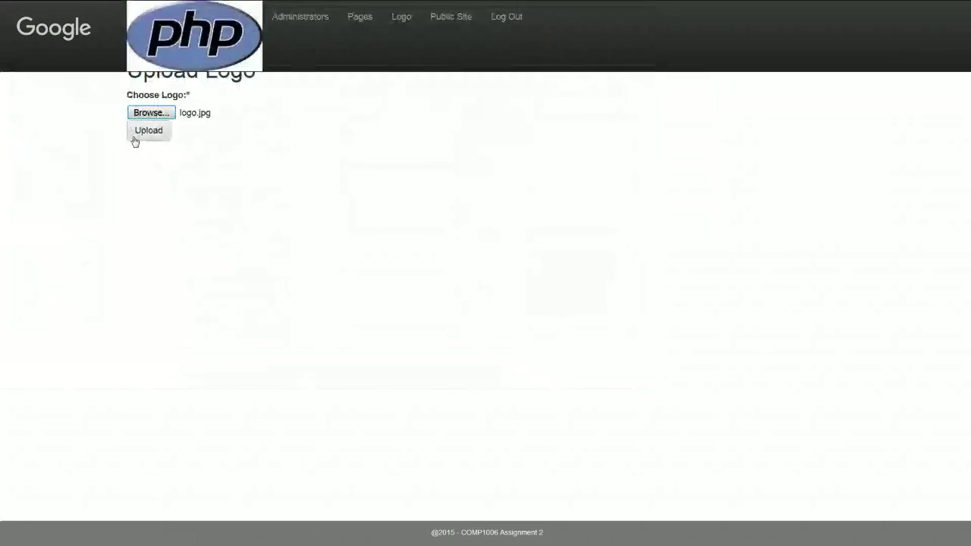
pyautogui.click(151, 138)
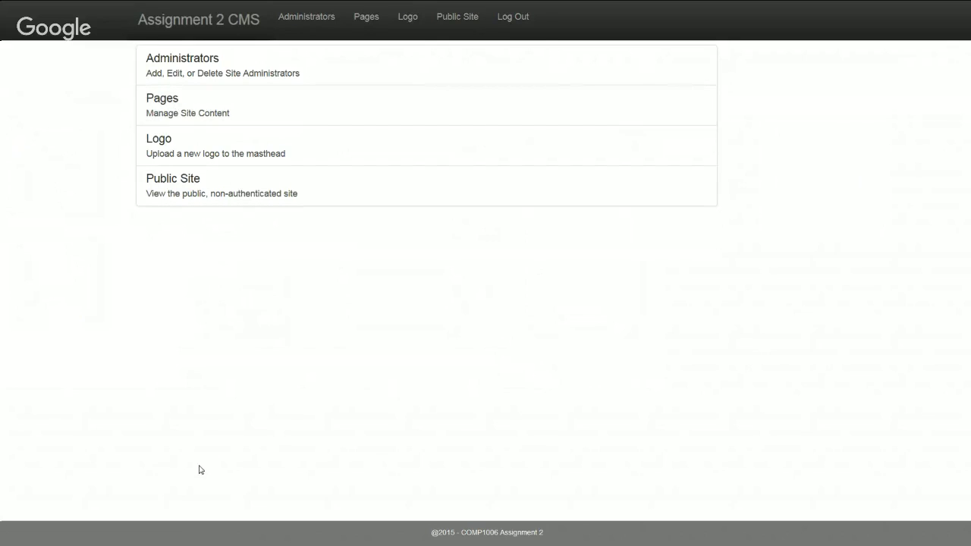
# - Glance at the Hangouts broadcast, recheck the site Pages list, then go to Upload Logo
pyautogui.hotkey('alt', 'Tab')
pyautogui.press('Tab')
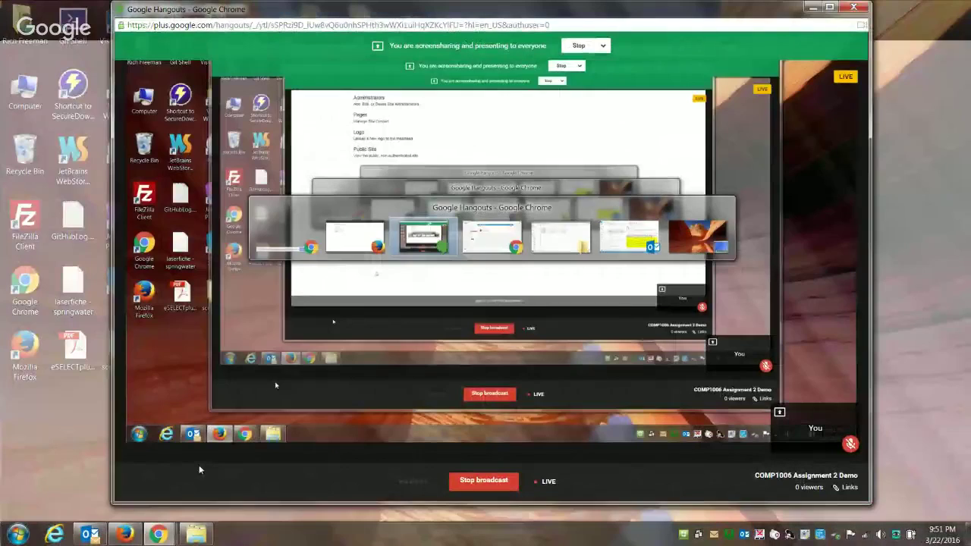
pyautogui.hotkey('alt', 'Tab')
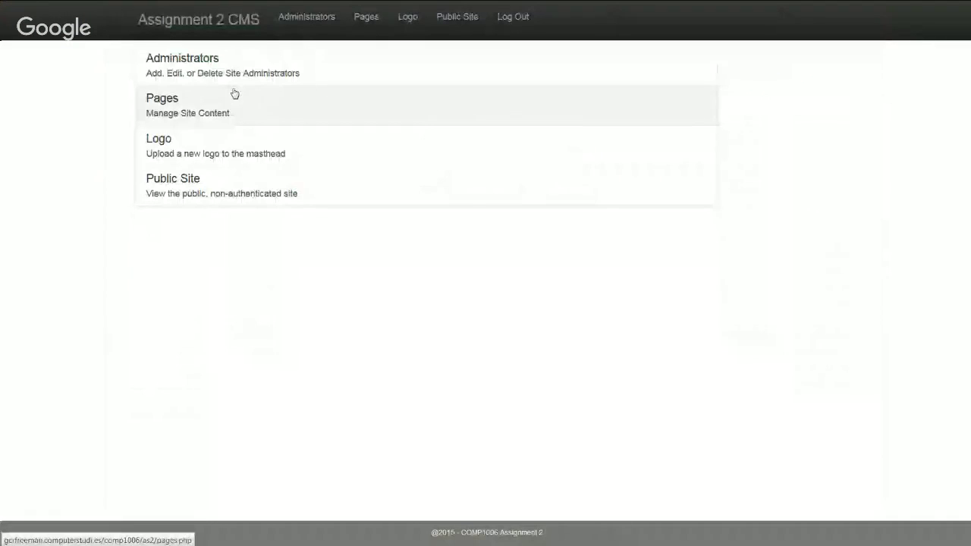
pyautogui.hotkey('alt', 'Tab')
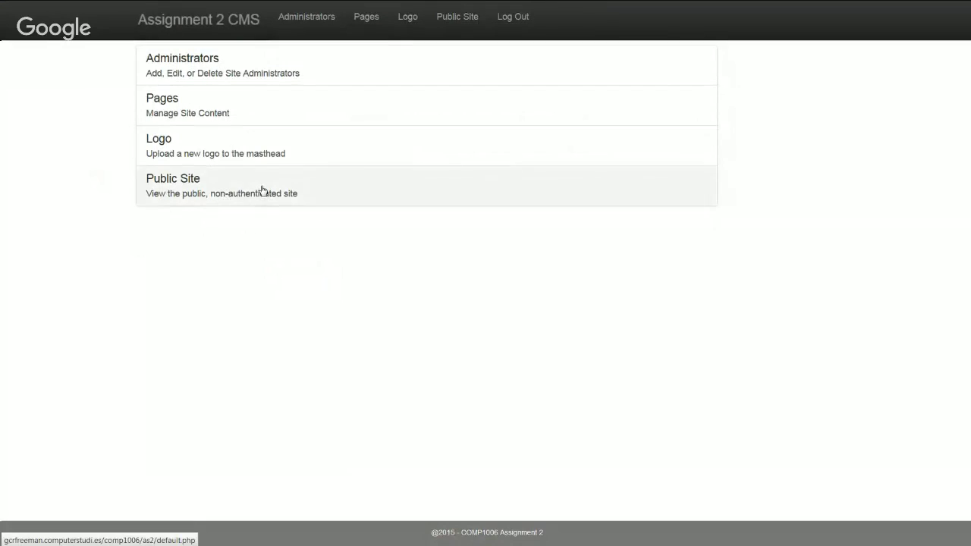
pyautogui.click(215, 110)
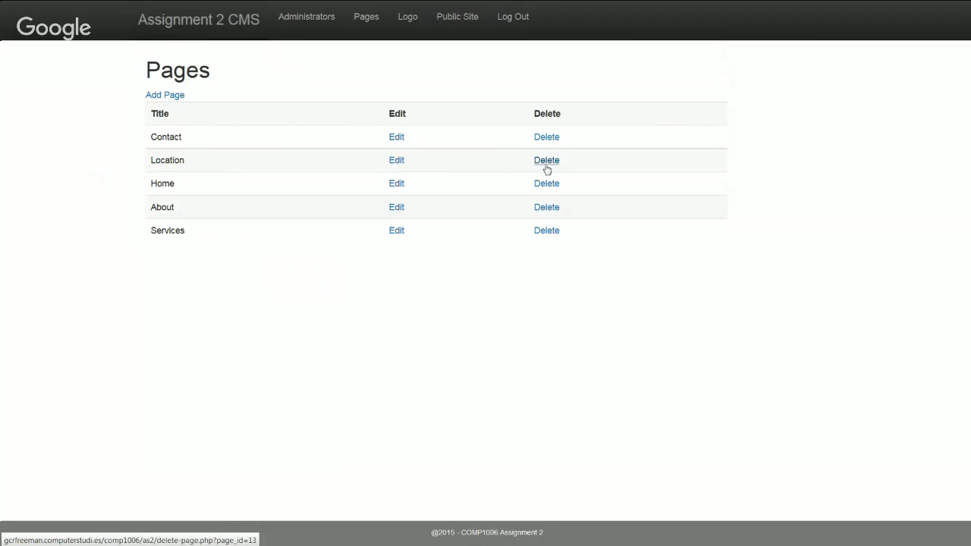
pyautogui.click(406, 19)
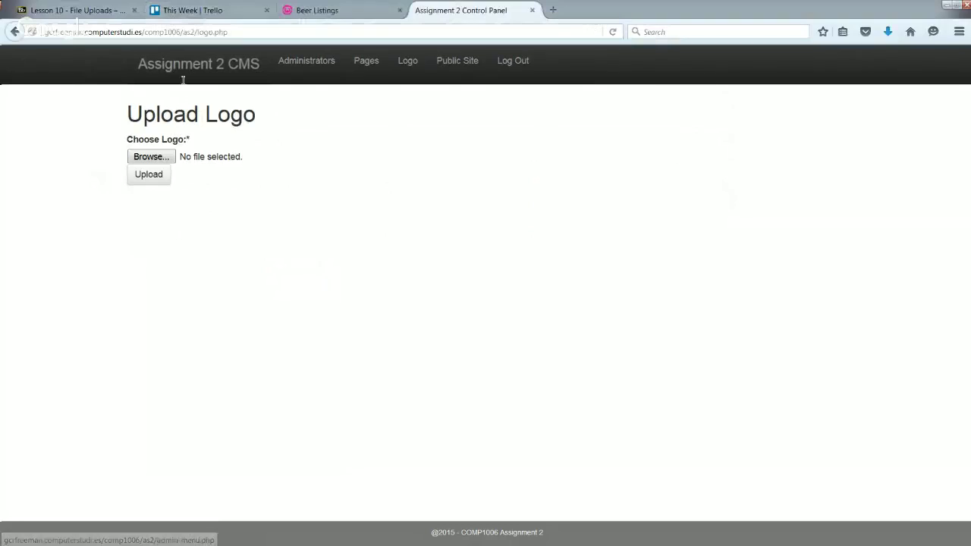